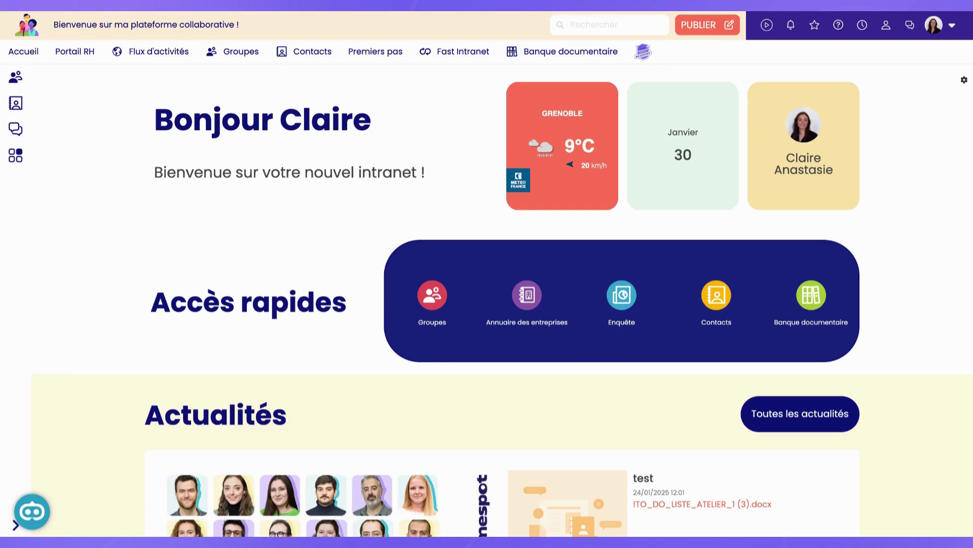
# - Open the notifications list and preview the question published in the Entraide et échanges group
pyautogui.click(791, 26)
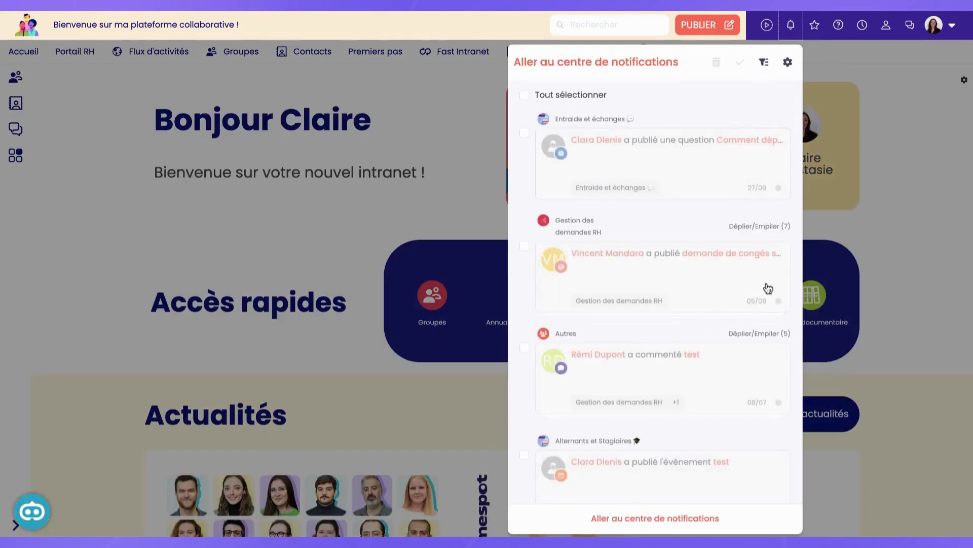
pyautogui.moveTo(722, 211)
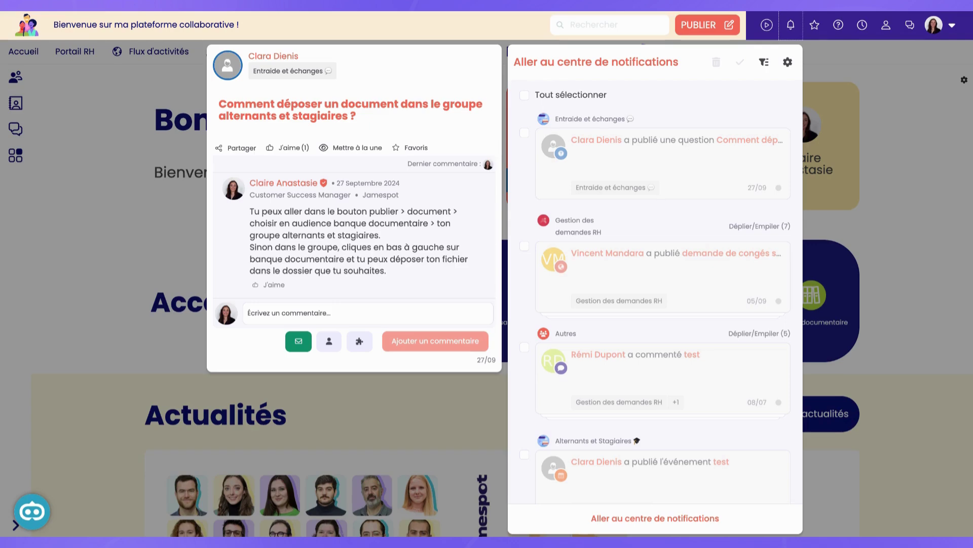
# - Open the personal notification management settings and dismiss the chatbot greeting
pyautogui.click(953, 28)
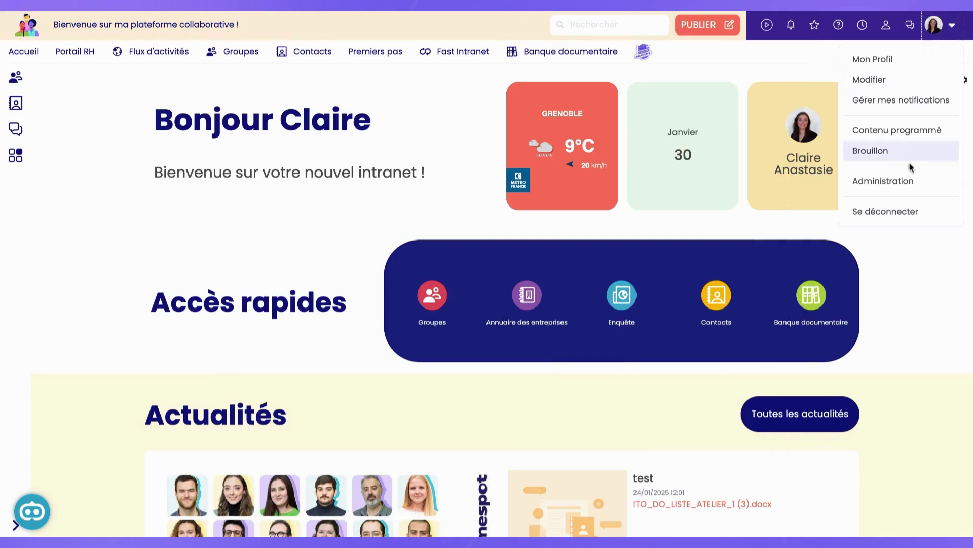
pyautogui.click(914, 106)
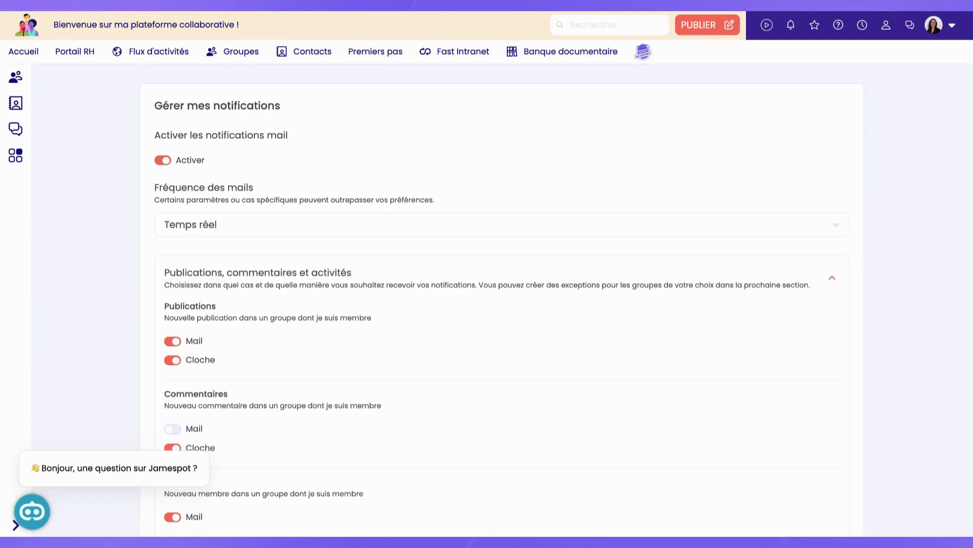
pyautogui.click(115, 469)
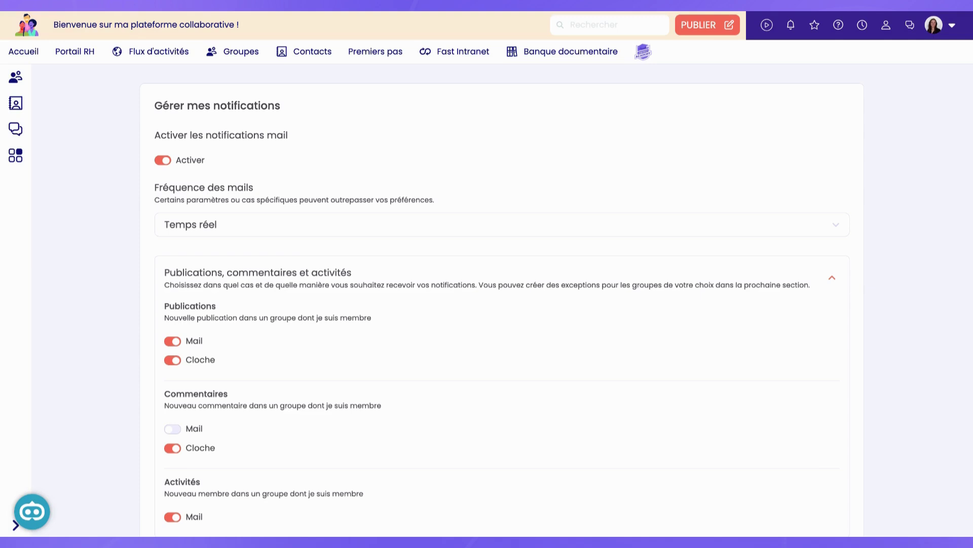
# - Examine the general email frequency choices, the publication, comment and activity notification settings, and the group exceptions
pyautogui.click(227, 228)
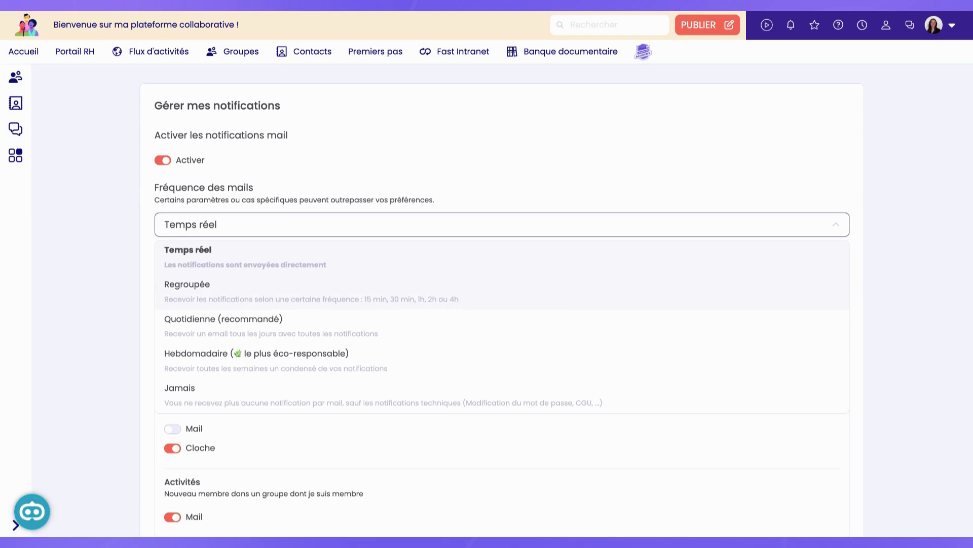
pyautogui.click(244, 223)
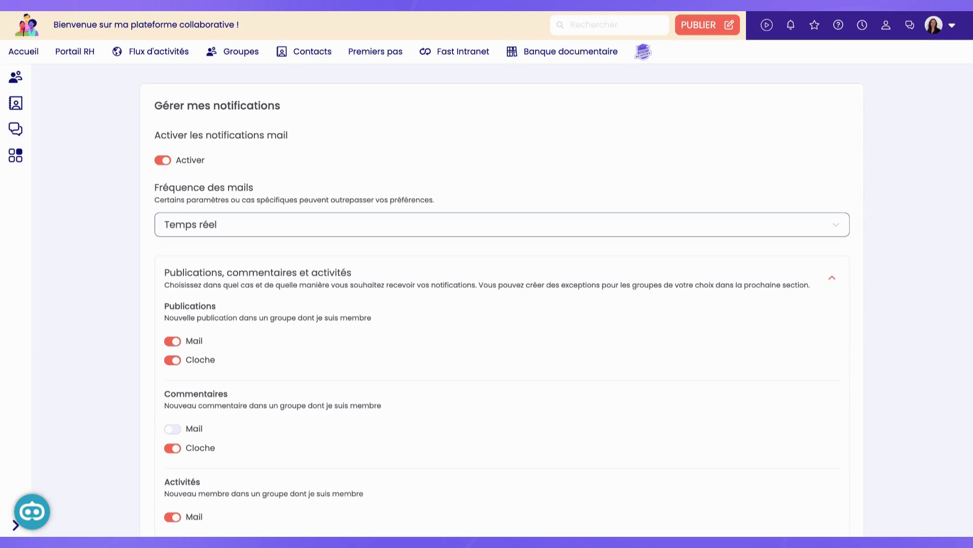
pyautogui.scroll(-2, 250, 279)
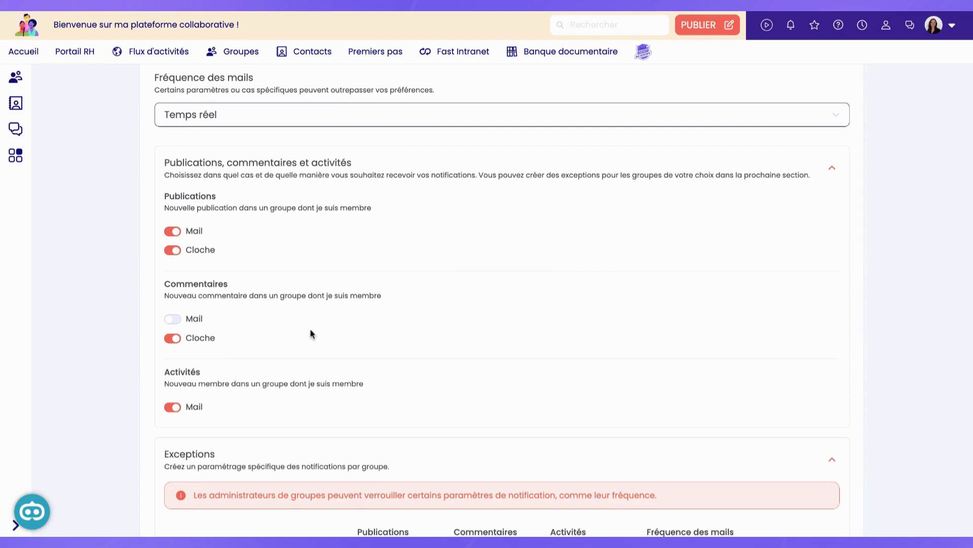
pyautogui.scroll(1, 285, 233)
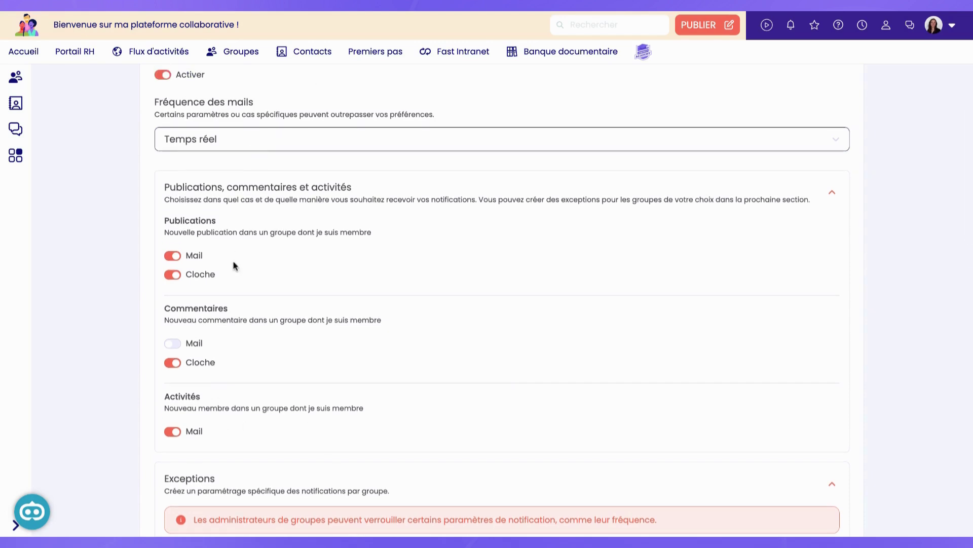
pyautogui.scroll(2, 233, 262)
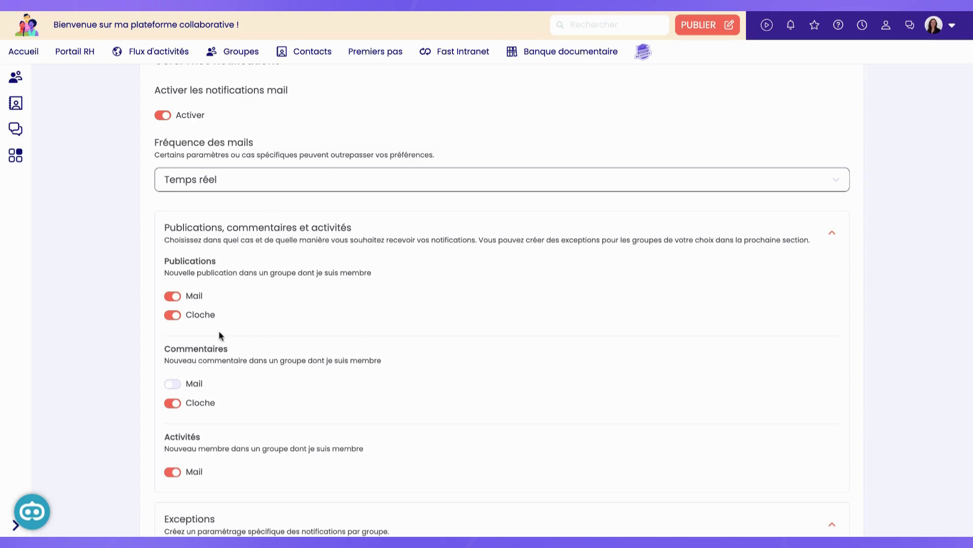
pyautogui.scroll(-5, 317, 295)
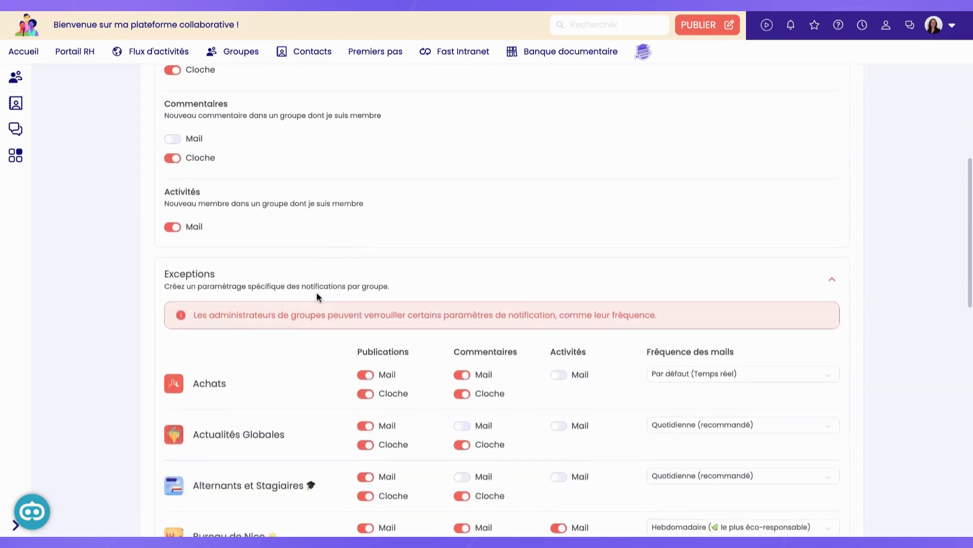
pyautogui.scroll(-1, 317, 294)
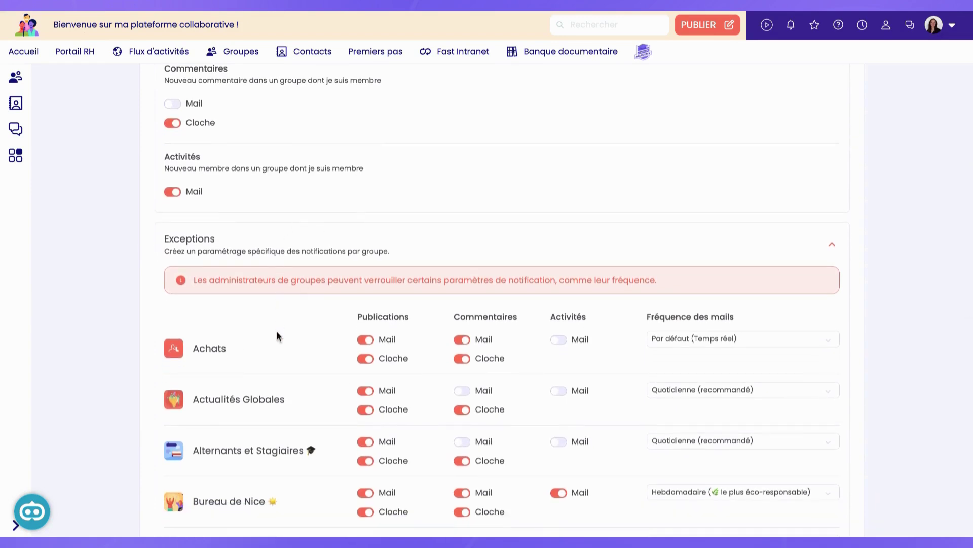
pyautogui.scroll(6, 275, 331)
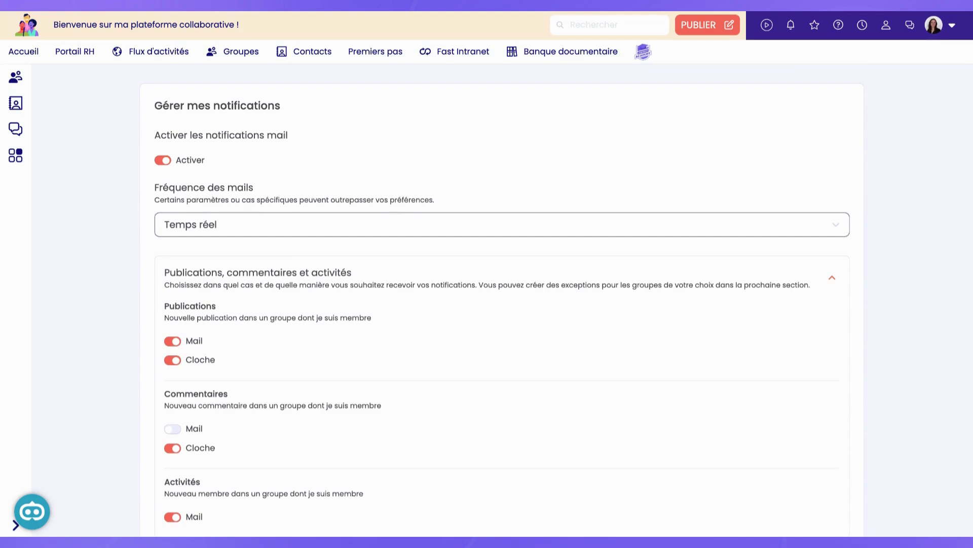
# - Set the email frequency exception for the Actualités Globales group to Hebdomadaire
pyautogui.scroll(-10, 487, 305)
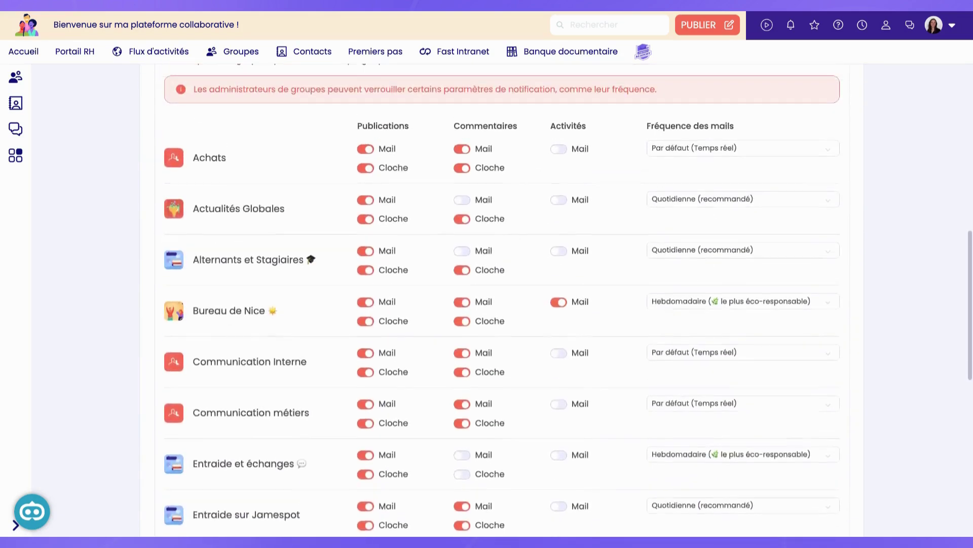
pyautogui.scroll(1, 487, 304)
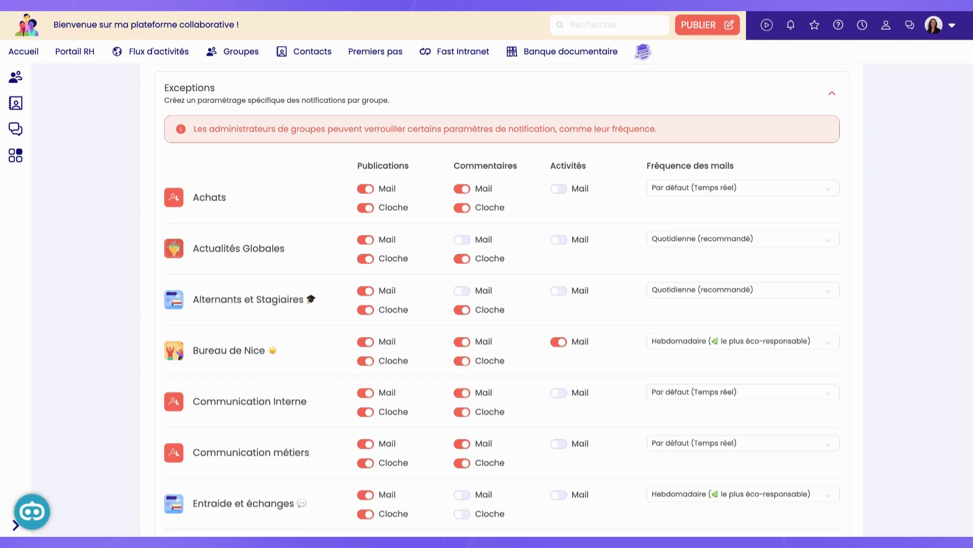
pyautogui.click(674, 246)
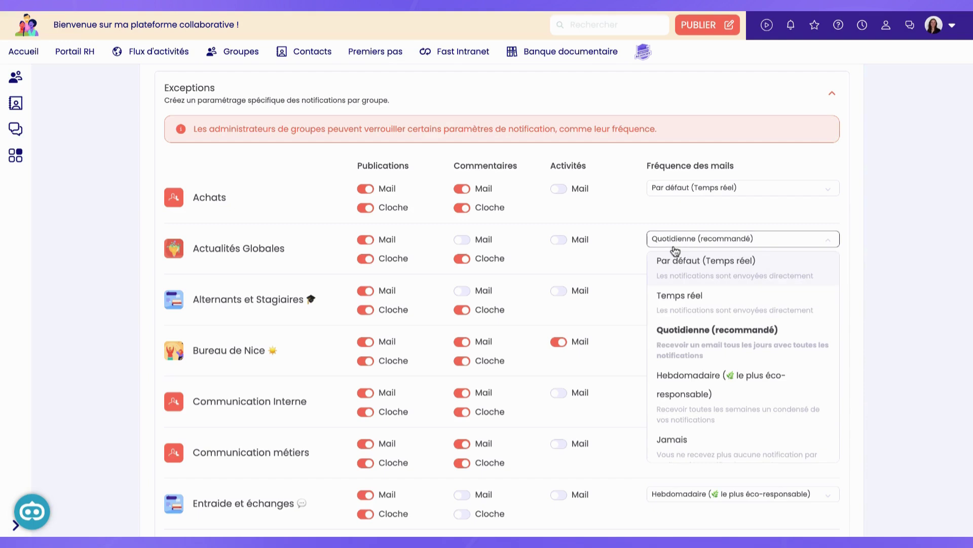
pyautogui.click(682, 388)
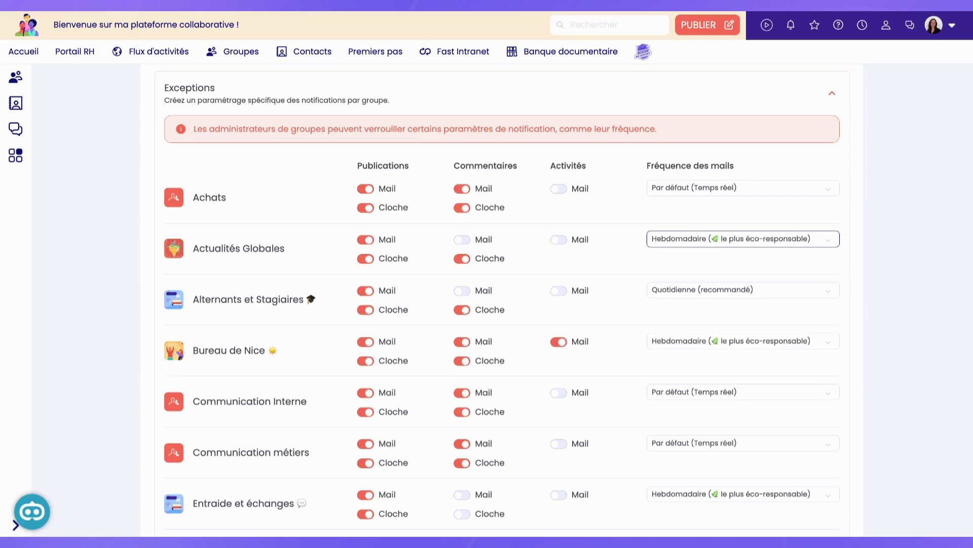
# - Set the general email notification frequency to Quotidienne (recommandé)
pyautogui.scroll(10, 459, 269)
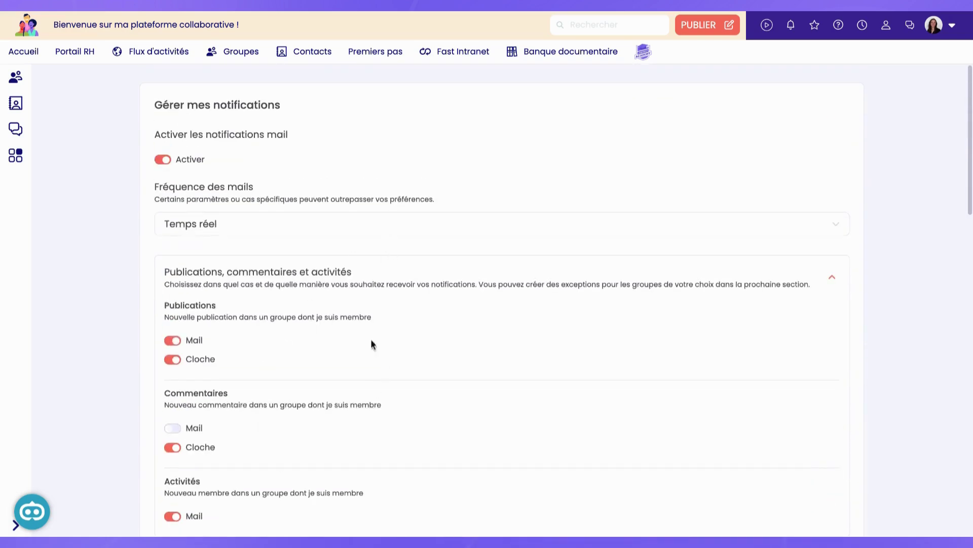
pyautogui.click(307, 225)
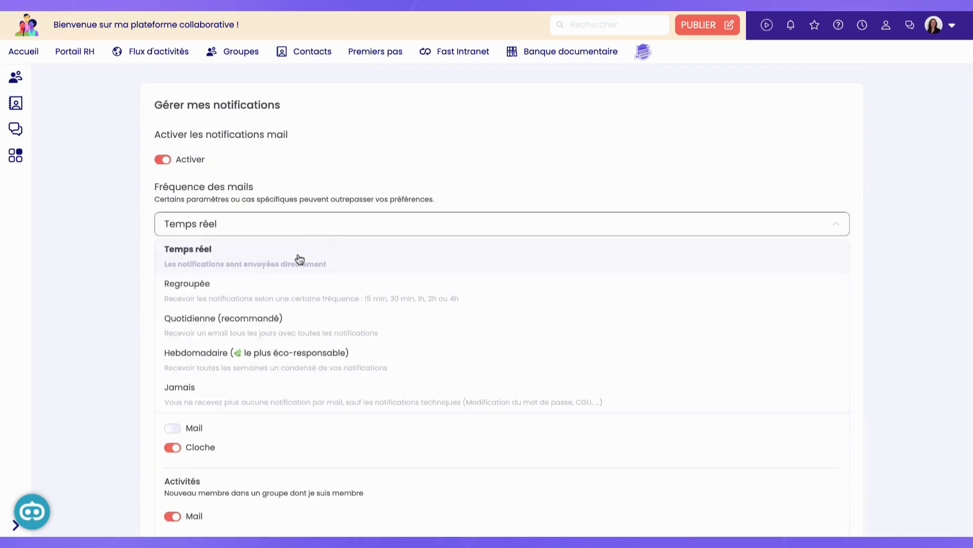
pyautogui.click(275, 334)
# - Set the email frequency exception for the Bureau de Nice group to Temps réel
pyautogui.scroll(-6, 347, 398)
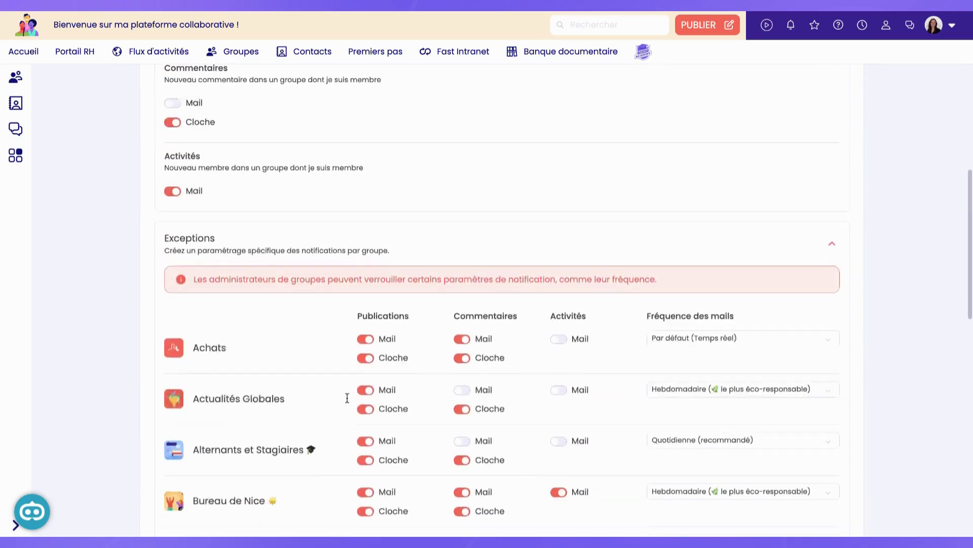
pyautogui.scroll(-1, 348, 398)
pyautogui.scroll(-3, 348, 398)
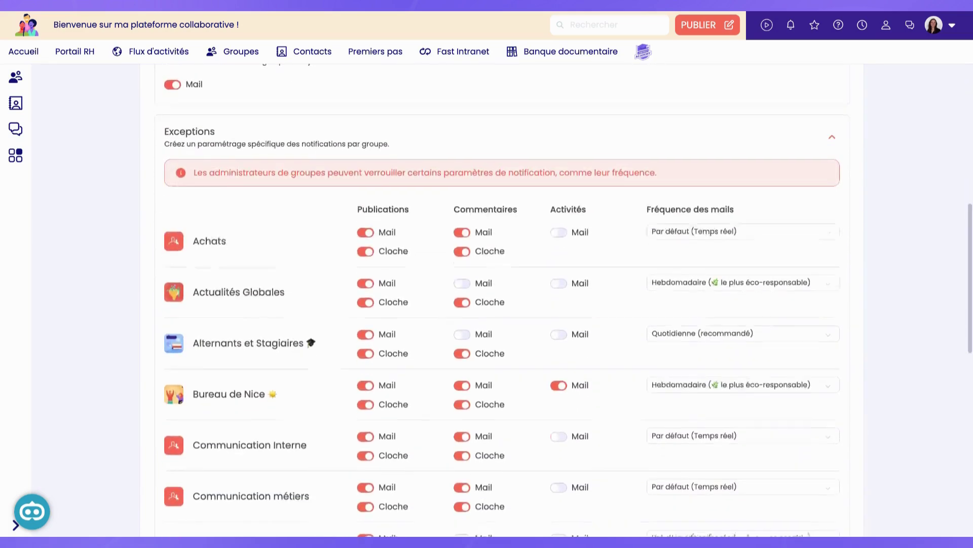
pyautogui.scroll(-2, 316, 204)
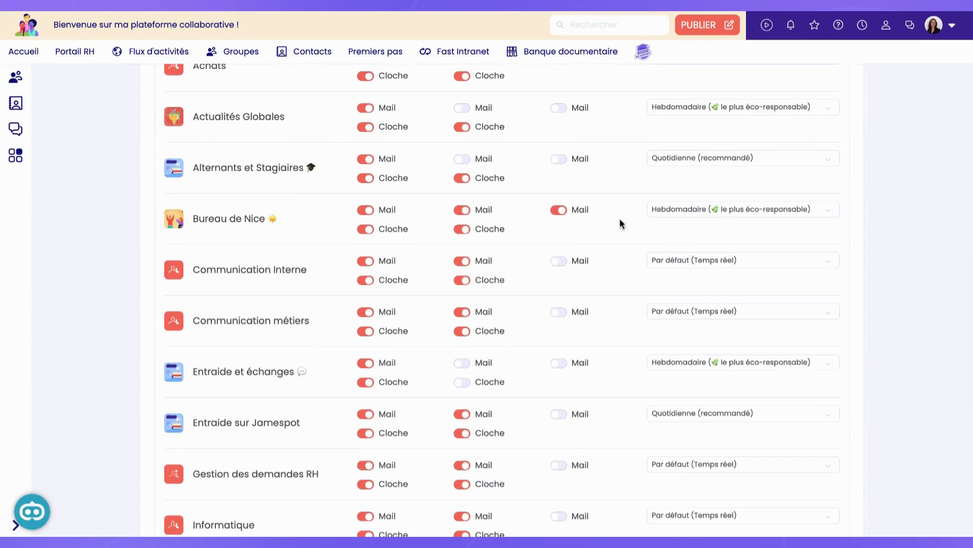
pyautogui.click(661, 212)
pyautogui.click(672, 284)
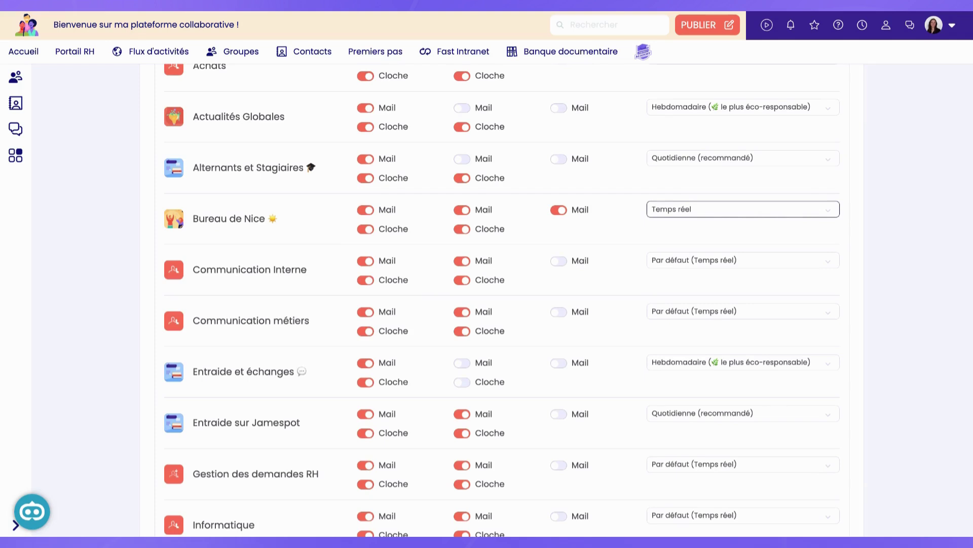
# - Review the remaining group exceptions and save the notification preferences
pyautogui.scroll(-1, 502, 300)
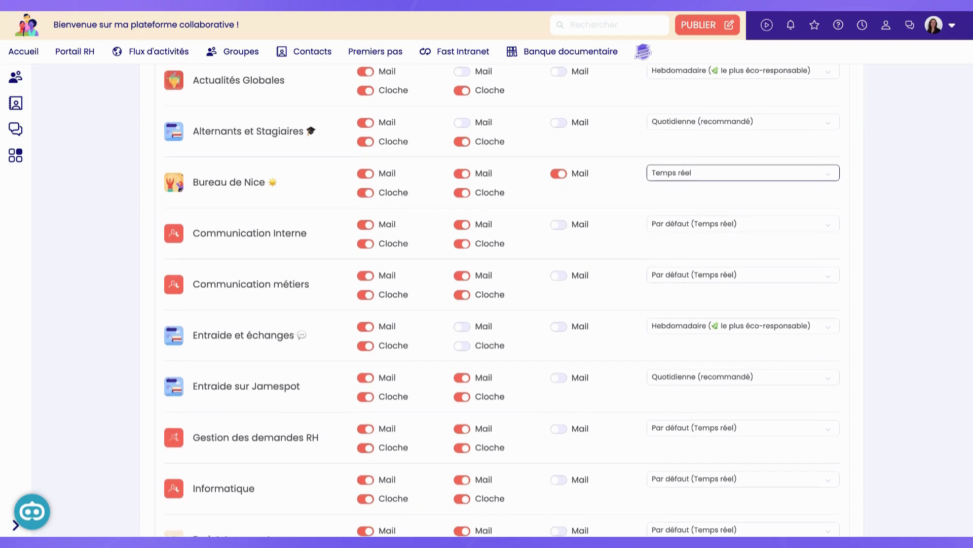
pyautogui.scroll(-7, 150, 183)
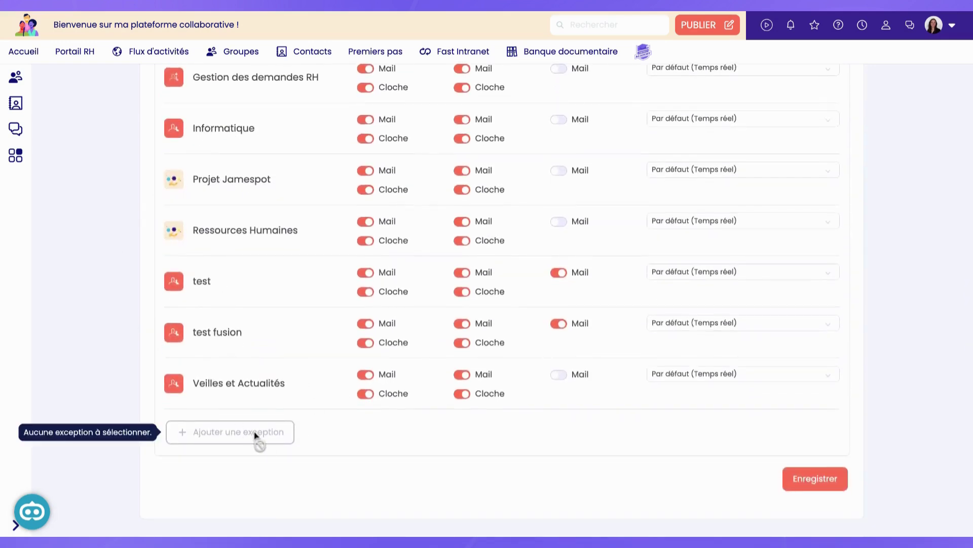
pyautogui.scroll(8, 343, 254)
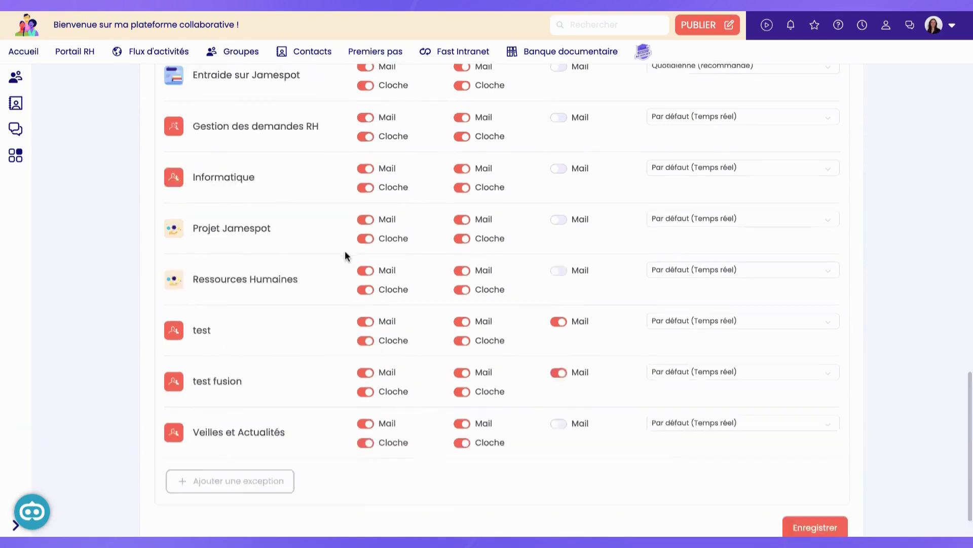
pyautogui.scroll(1, 346, 255)
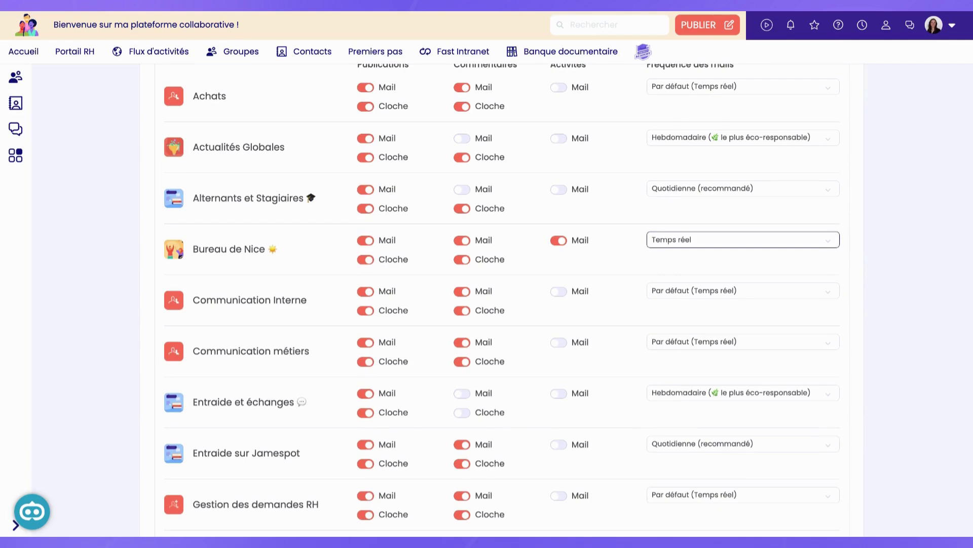
pyautogui.scroll(-9, 487, 299)
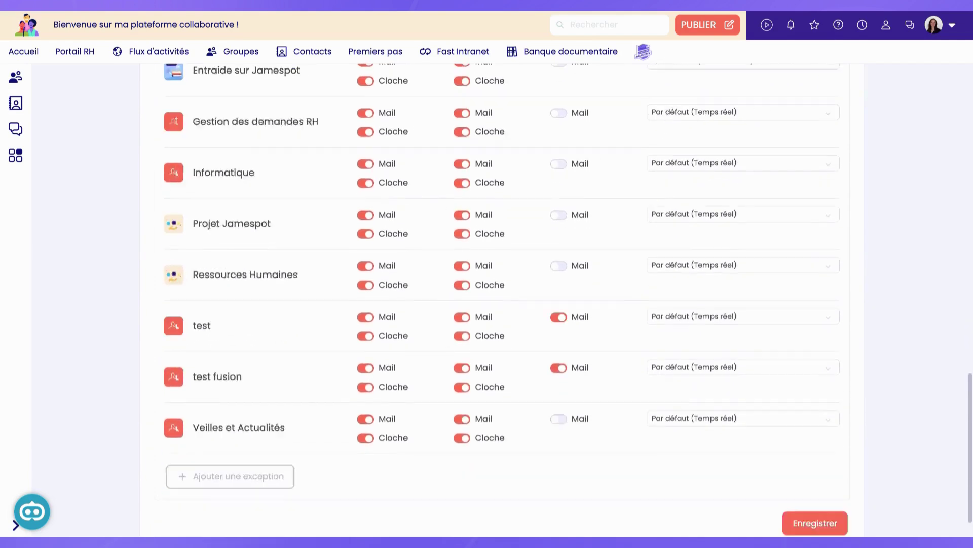
pyautogui.scroll(10, 324, 285)
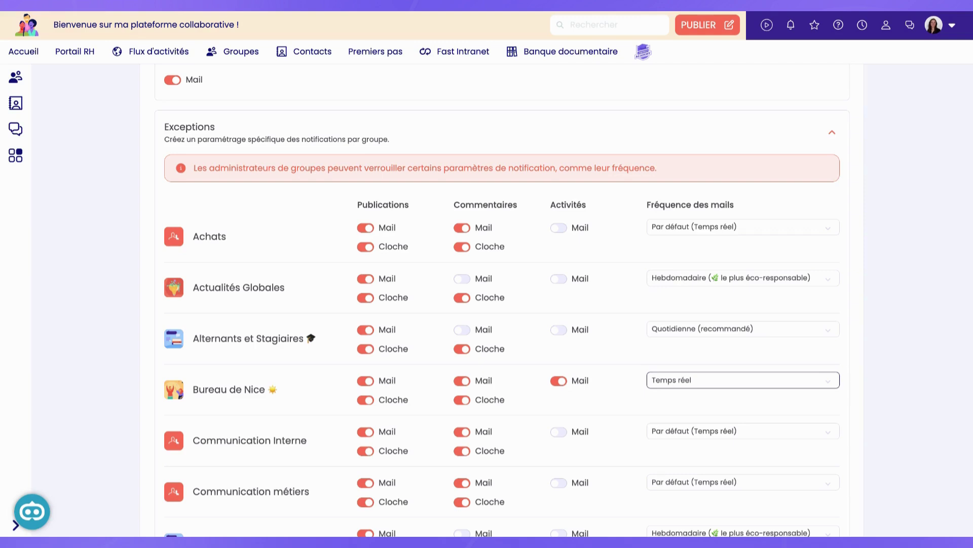
pyautogui.scroll(-10, 502, 305)
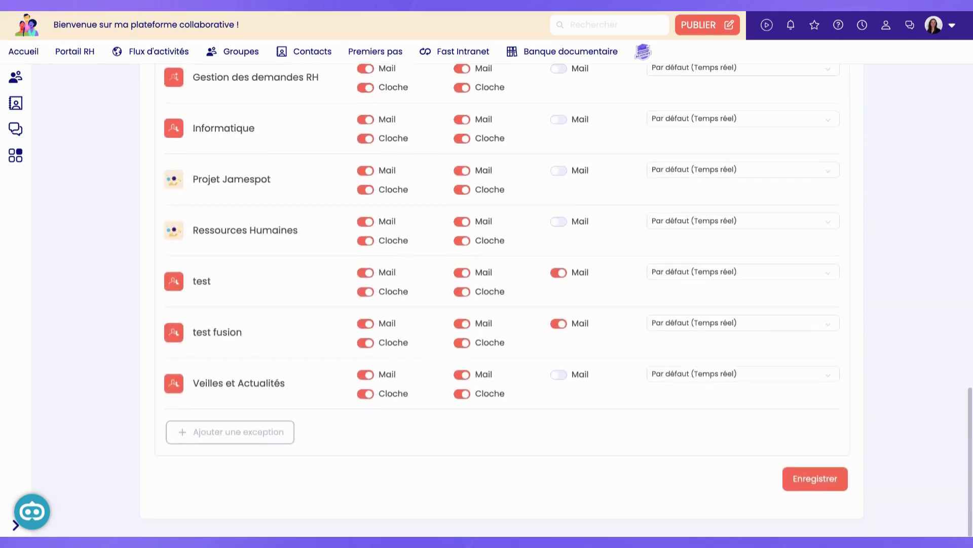
pyautogui.click(807, 474)
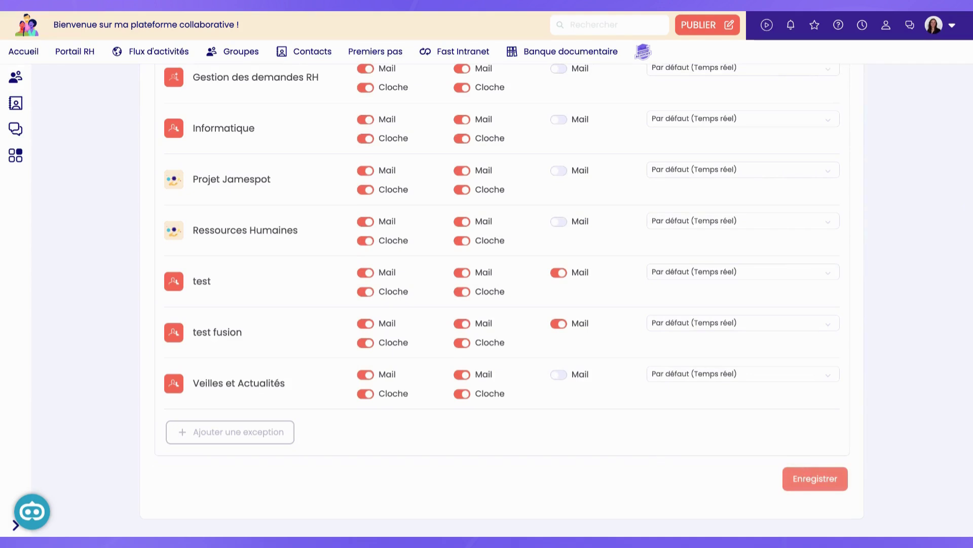
# - Go to the full notification centre and display its filter options for audience, authors and content type
pyautogui.scroll(15, 739, 301)
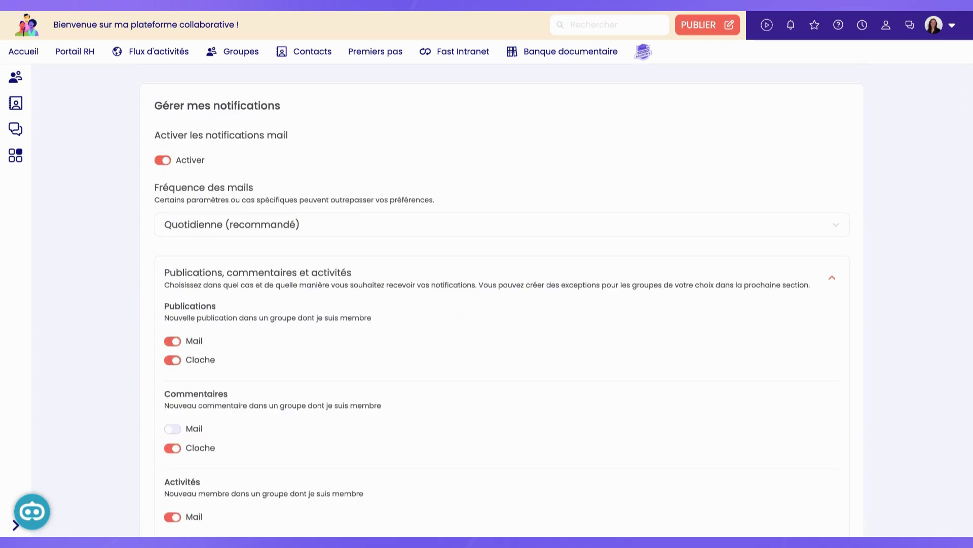
pyautogui.click(792, 31)
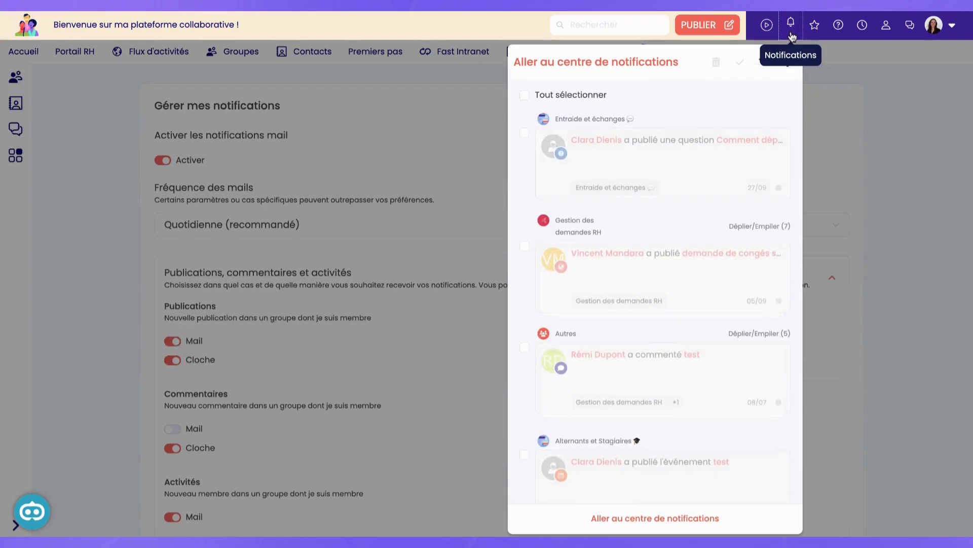
pyautogui.click(651, 63)
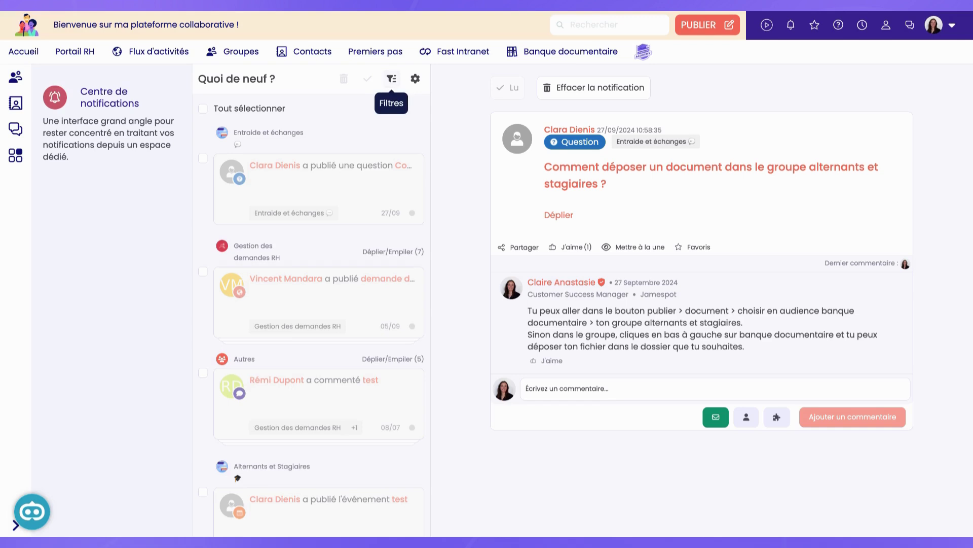
pyautogui.click(391, 79)
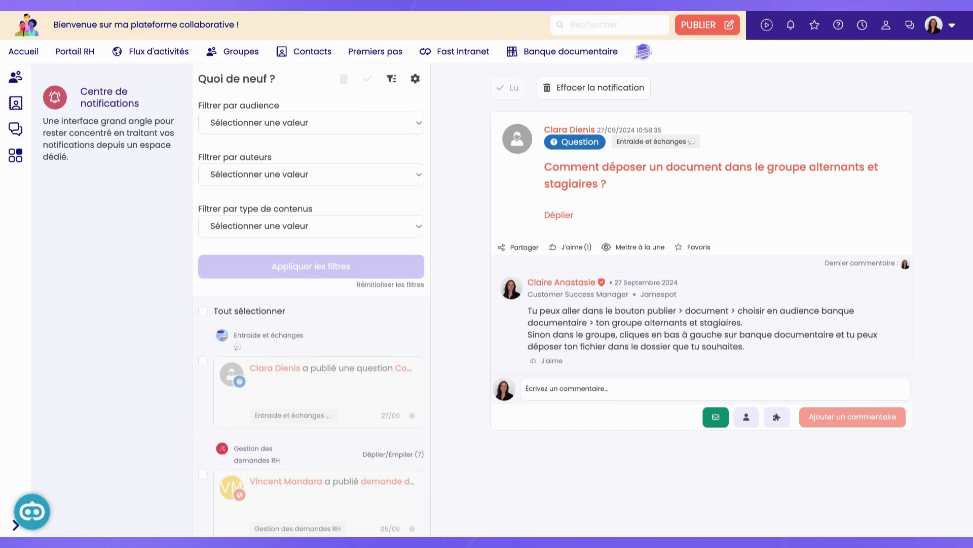
# - Filter the notifications by audience, choosing the account owner's own profile, and apply the filter
pyautogui.click(311, 123)
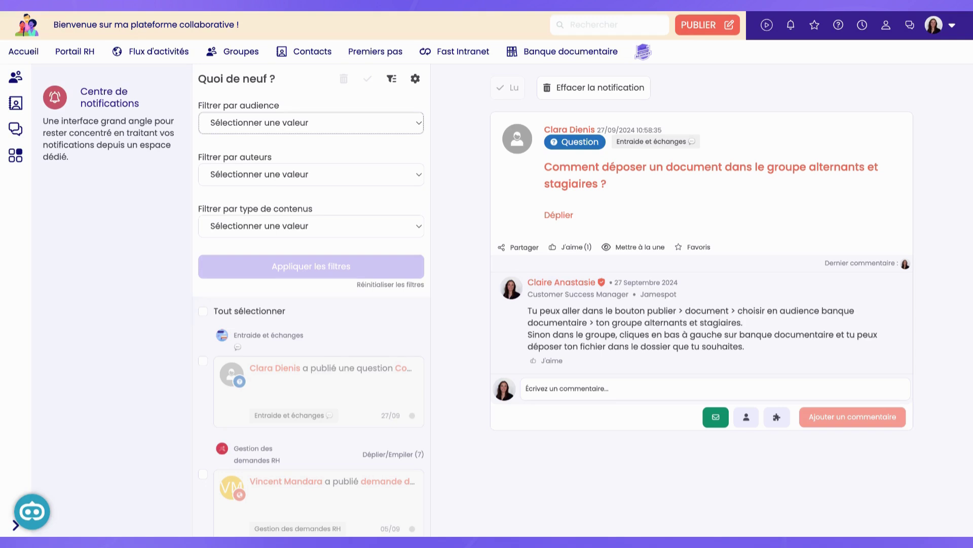
pyautogui.click(370, 178)
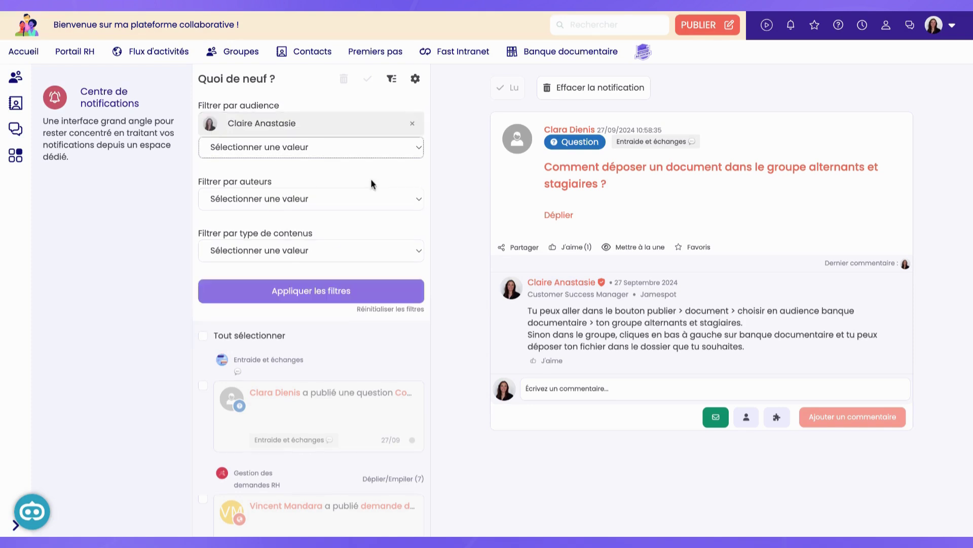
pyautogui.click(330, 299)
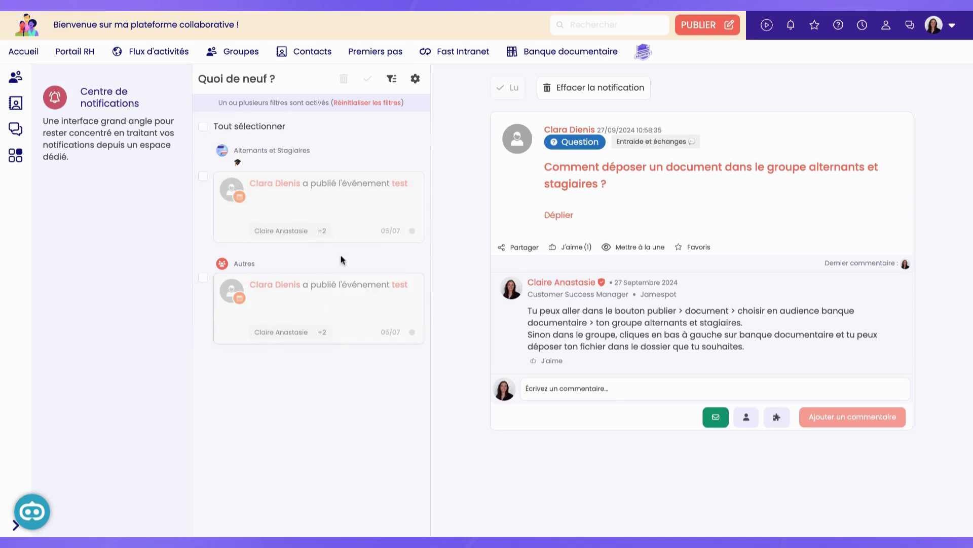
# - Reset the audience filter and filter the notifications by the author of the Entraide et échanges question instead
pyautogui.click(393, 103)
pyautogui.click(393, 81)
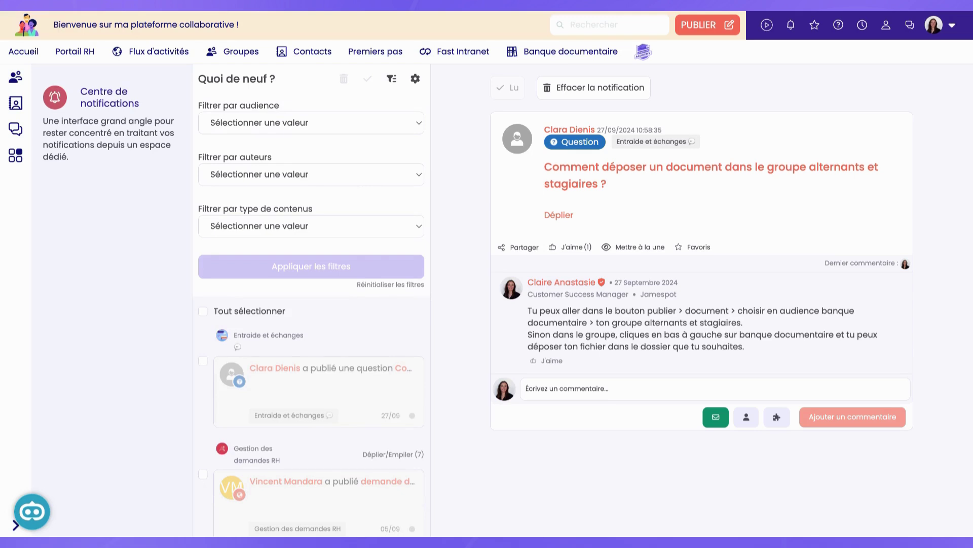
pyautogui.click(311, 174)
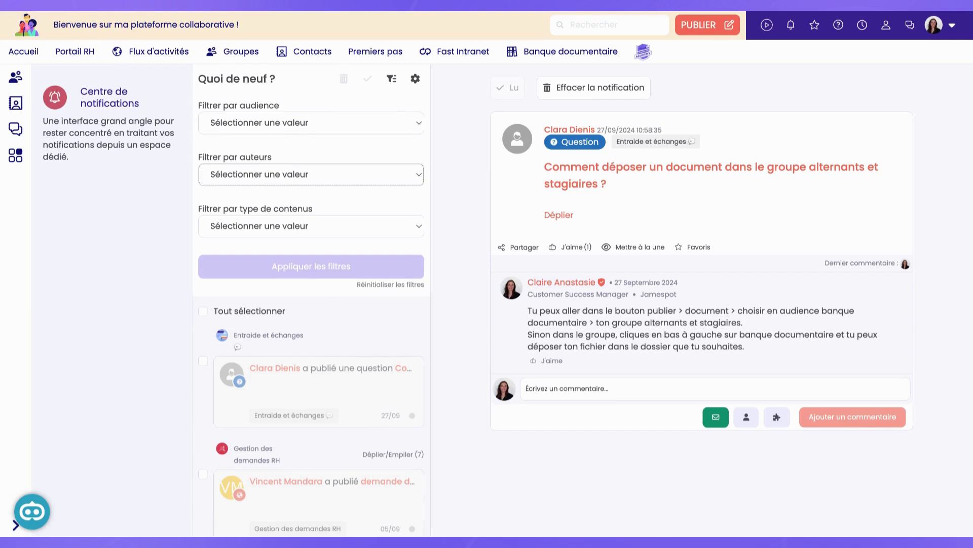
pyautogui.click(343, 203)
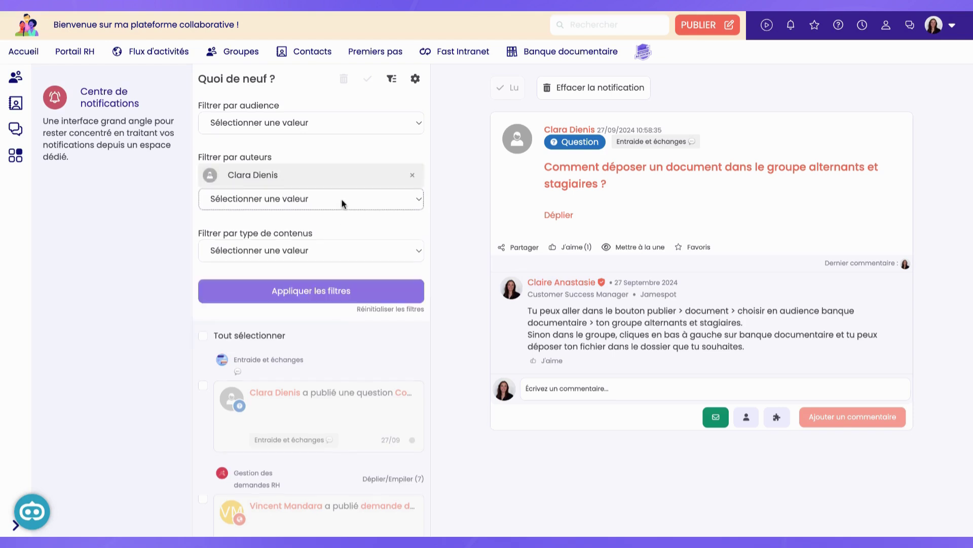
pyautogui.click(304, 298)
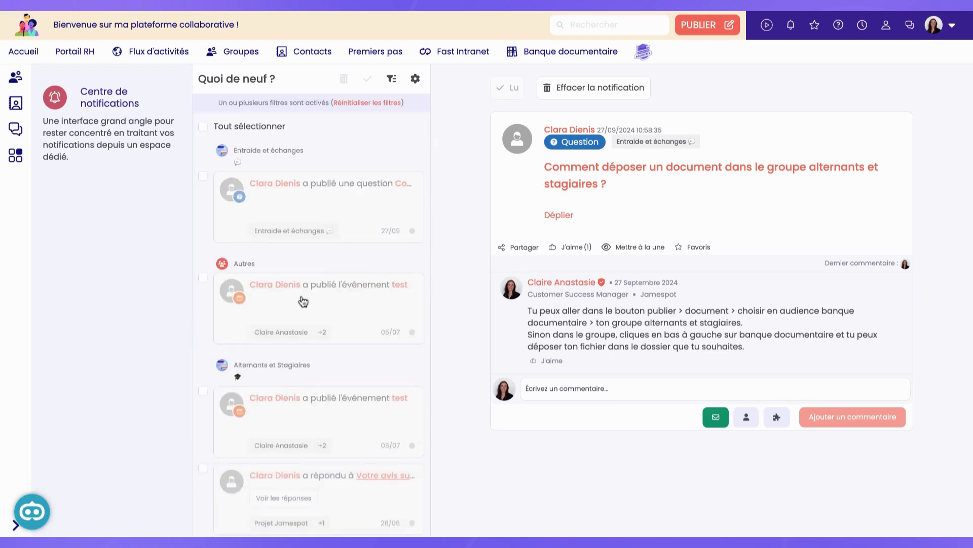
# - Reset the active author filter and display the notification centre's stacking and grouping settings
pyautogui.click(390, 82)
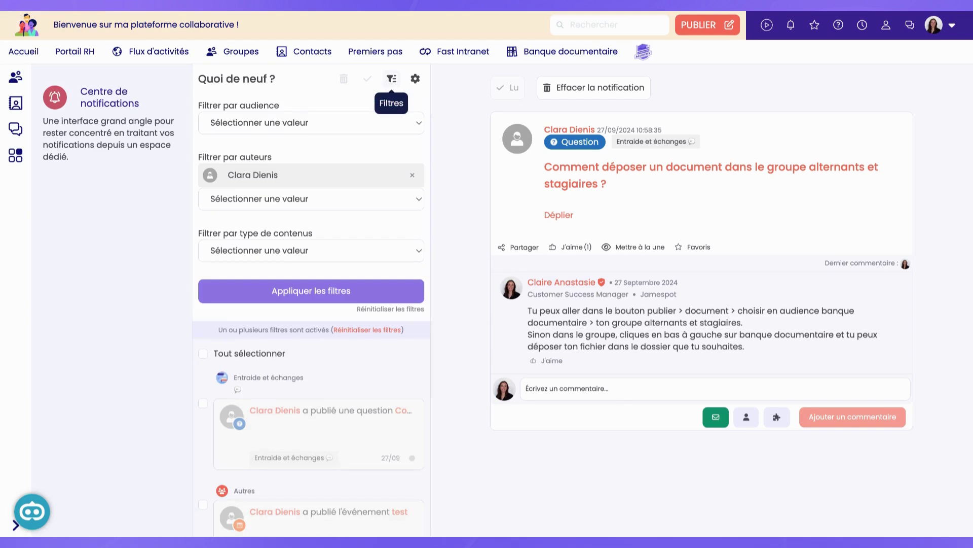
pyautogui.click(417, 80)
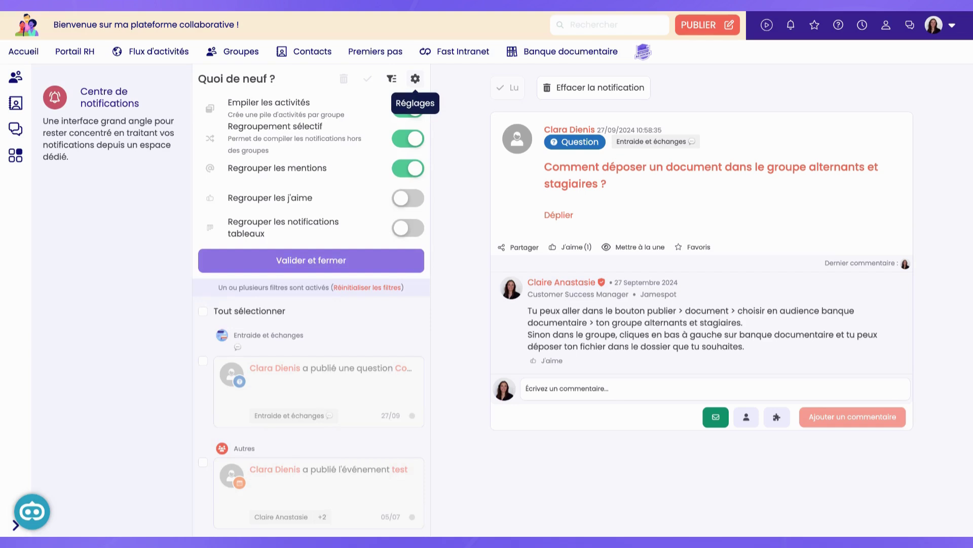
pyautogui.click(415, 78)
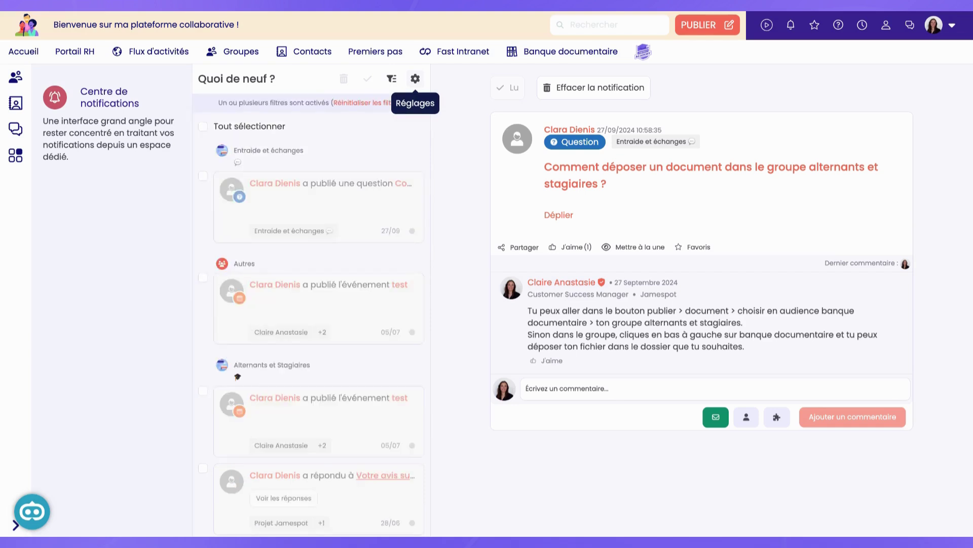
pyautogui.click(363, 102)
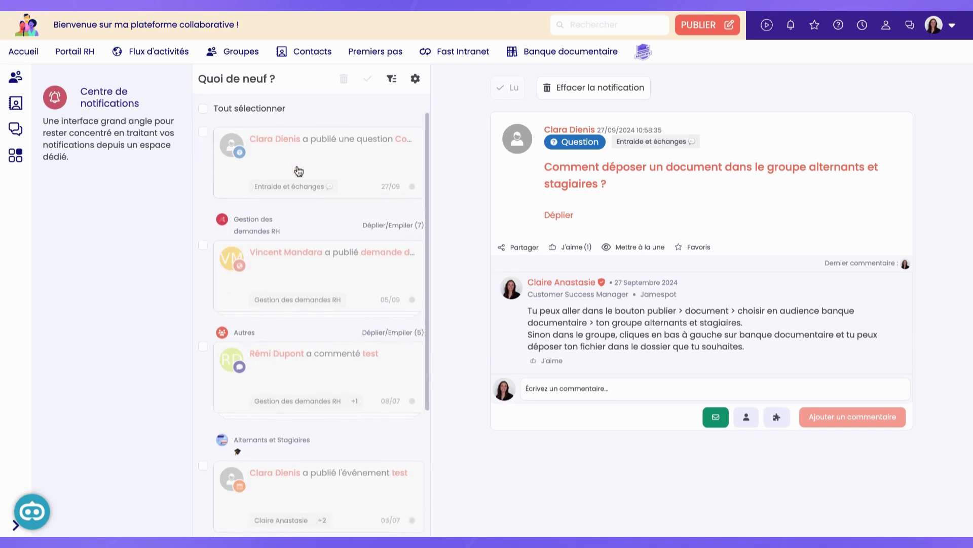
pyautogui.click(416, 80)
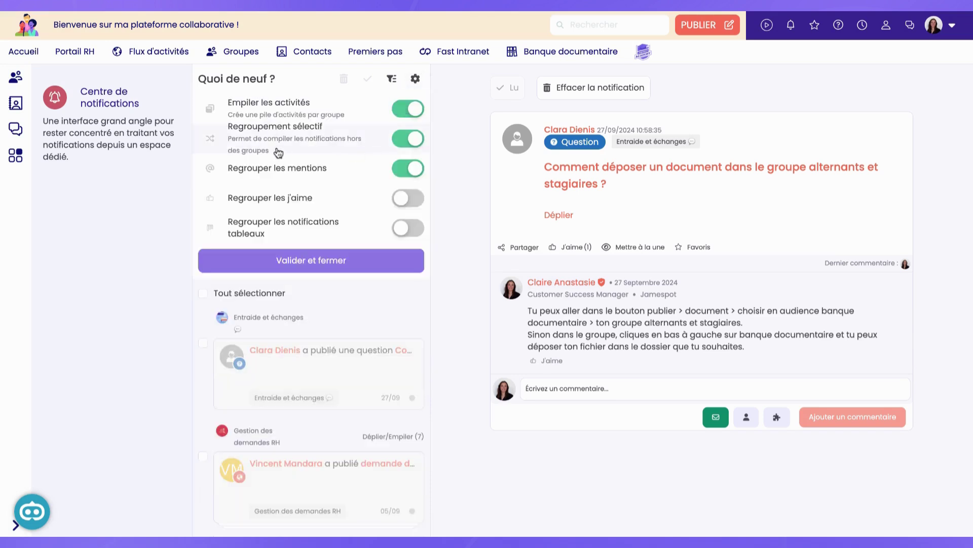